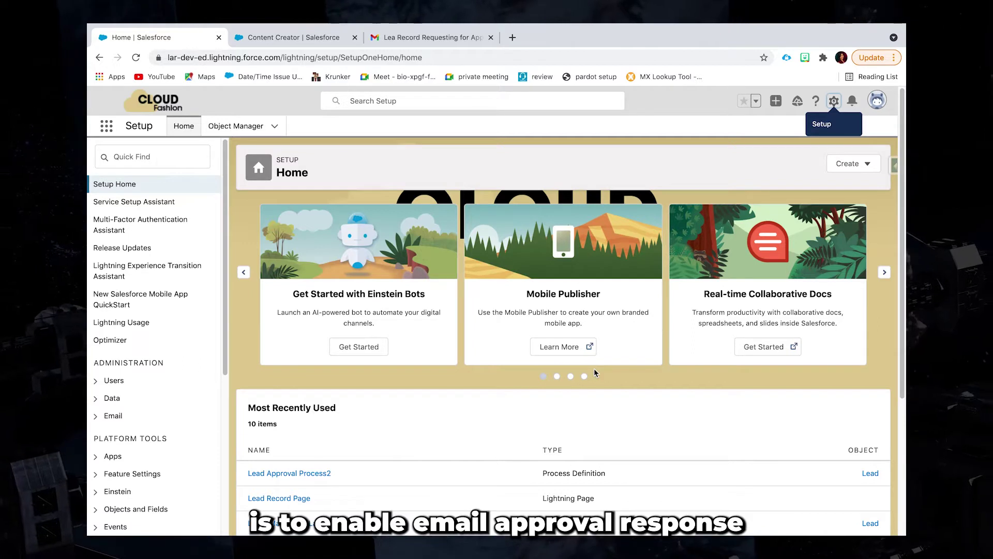
Open the Process Automation Settings in Setup to check the option that enables email approval response
{"action": "left_click", "coordinate": [834, 101]}
{"action": "left_click", "coordinate": [766, 133]}
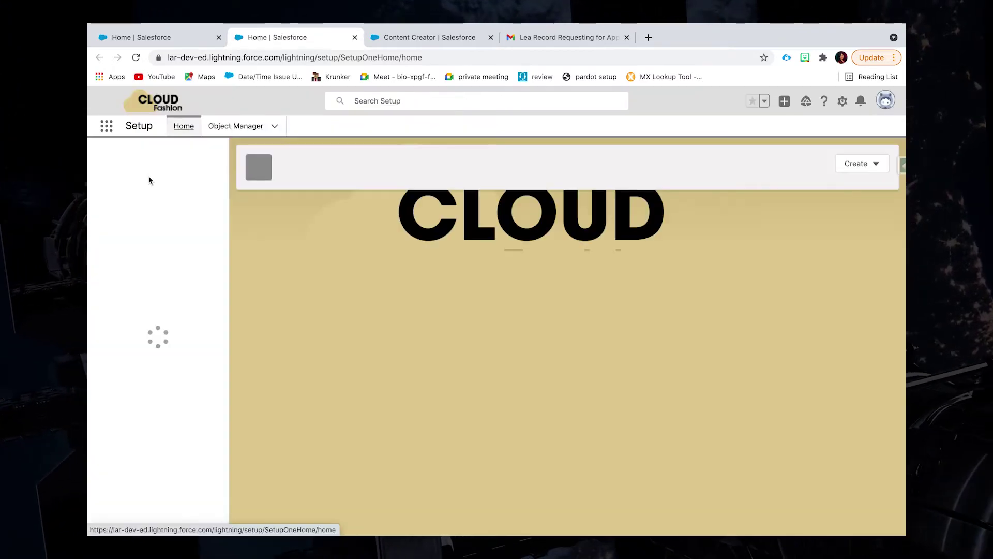
{"action": "left_click", "coordinate": [149, 162]}
{"action": "type", "text": "p"}
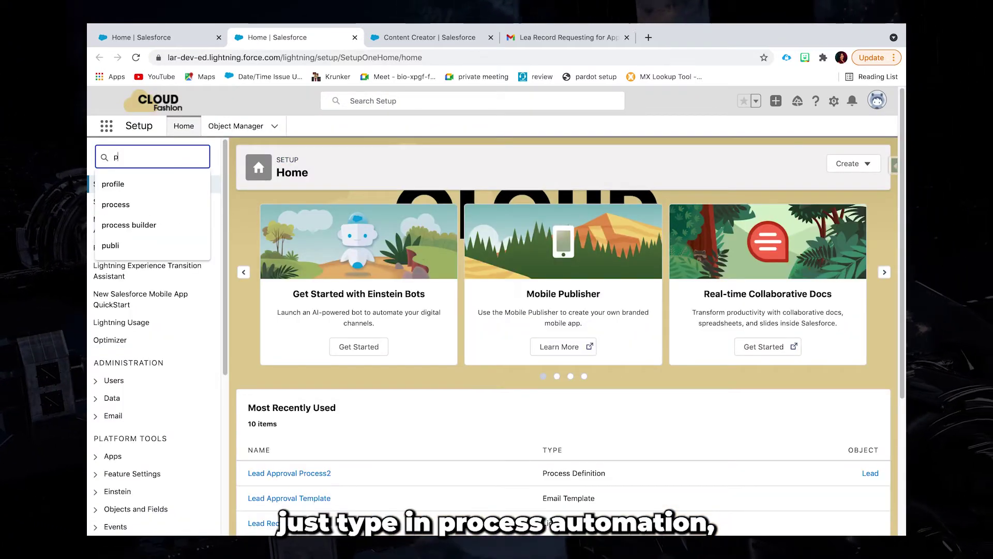
{"action": "type", "text": "rocess autom"}
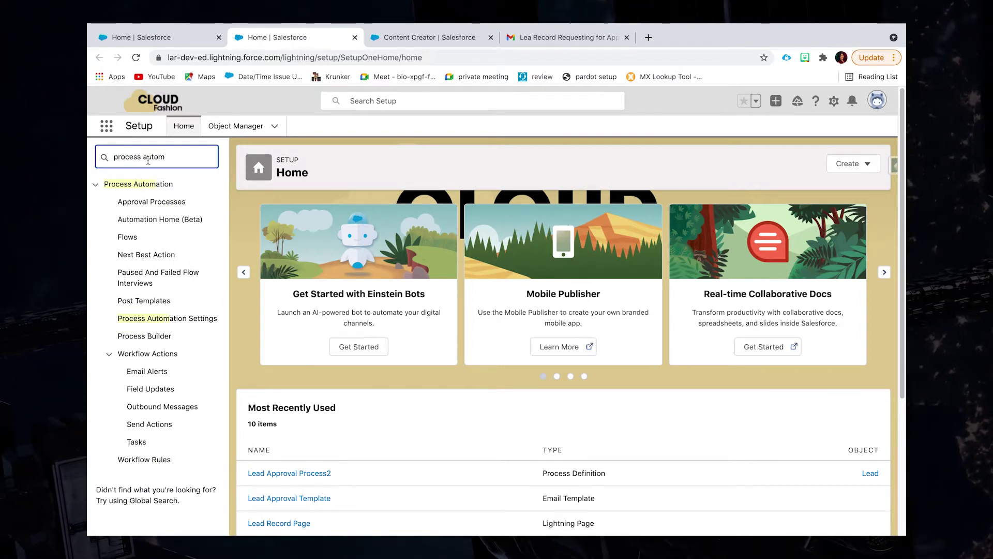
{"action": "left_click", "coordinate": [164, 319]}
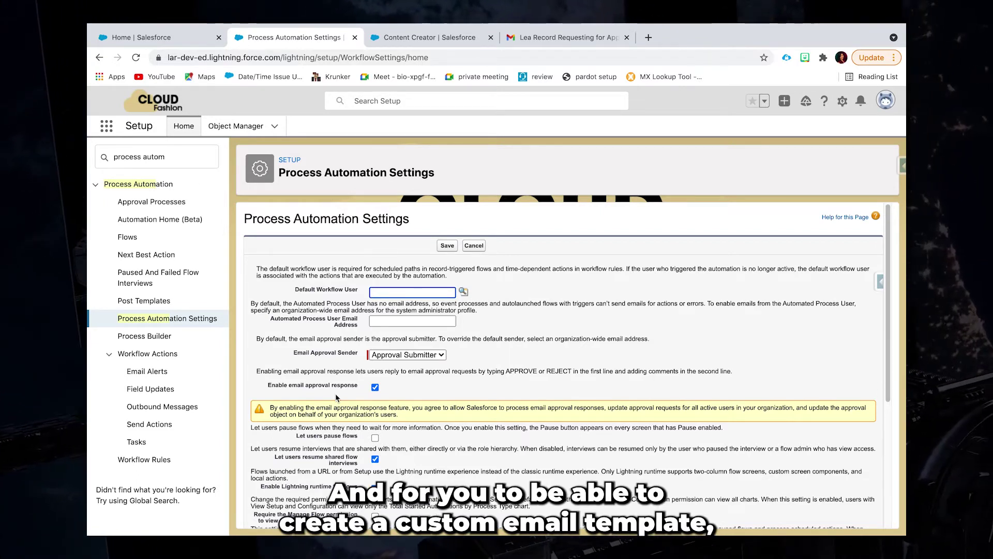
Open the Lead Approval Template among the Classic Email Templates and review its details and plain text preview
{"action": "left_click", "coordinate": [156, 156]}
{"action": "key", "text": "super+a"}
{"action": "type", "text": "c"}
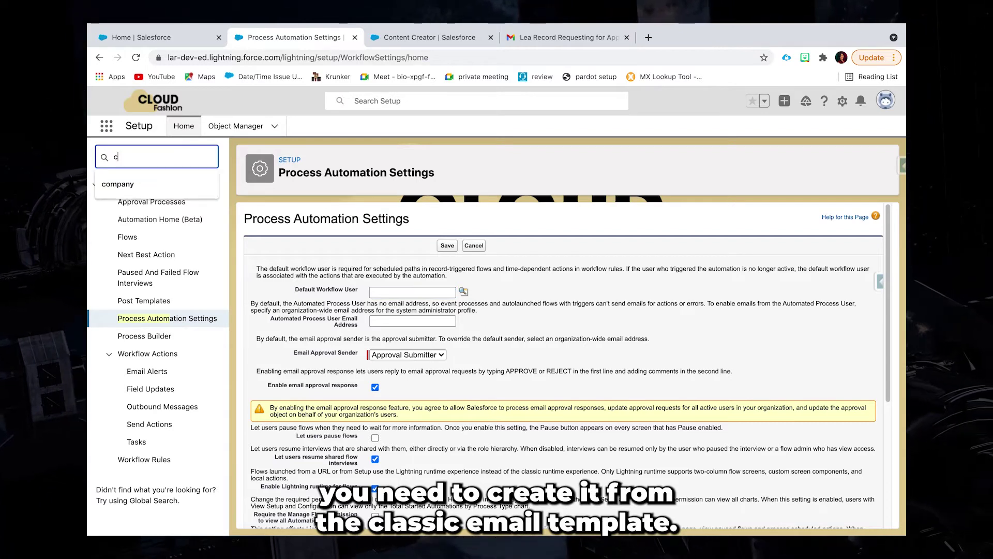
{"action": "type", "text": "lass"}
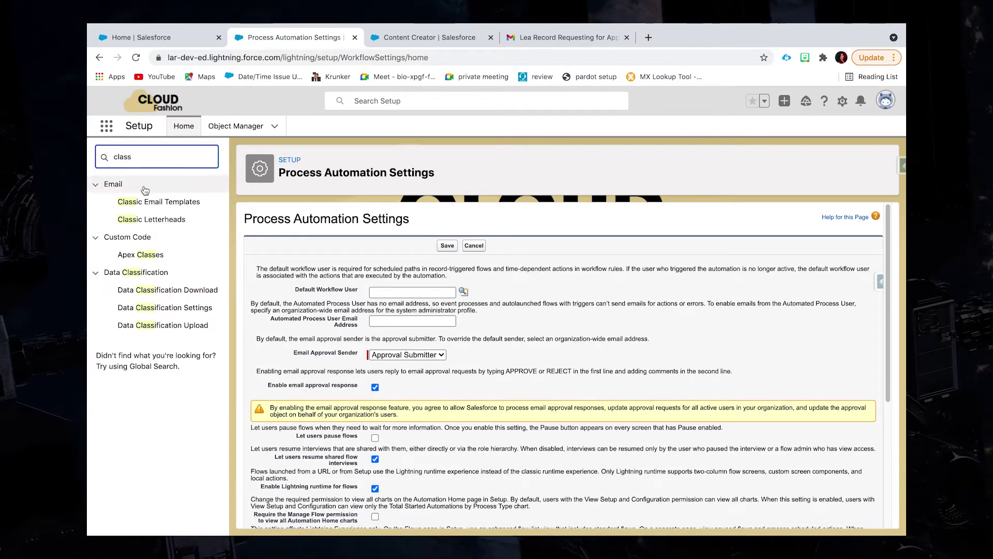
{"action": "left_click", "coordinate": [153, 203]}
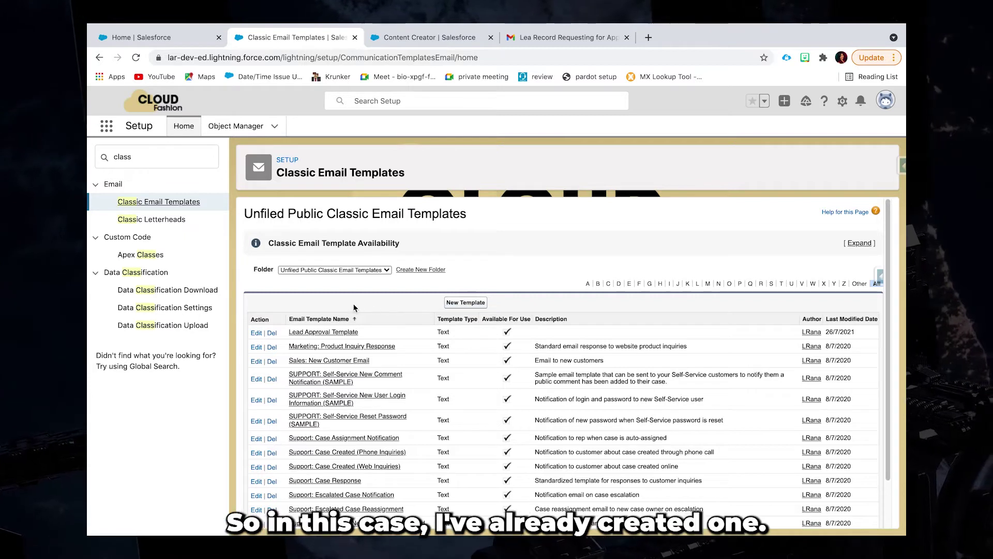
{"action": "left_click", "coordinate": [324, 334]}
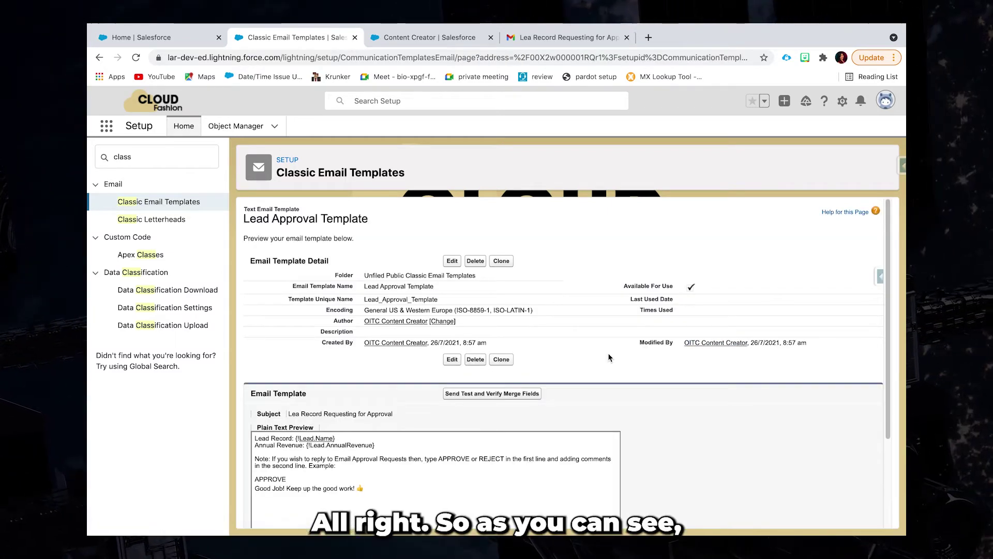
{"action": "scroll", "coordinate": [482, 321], "scroll_direction": "down", "scroll_amount": 3}
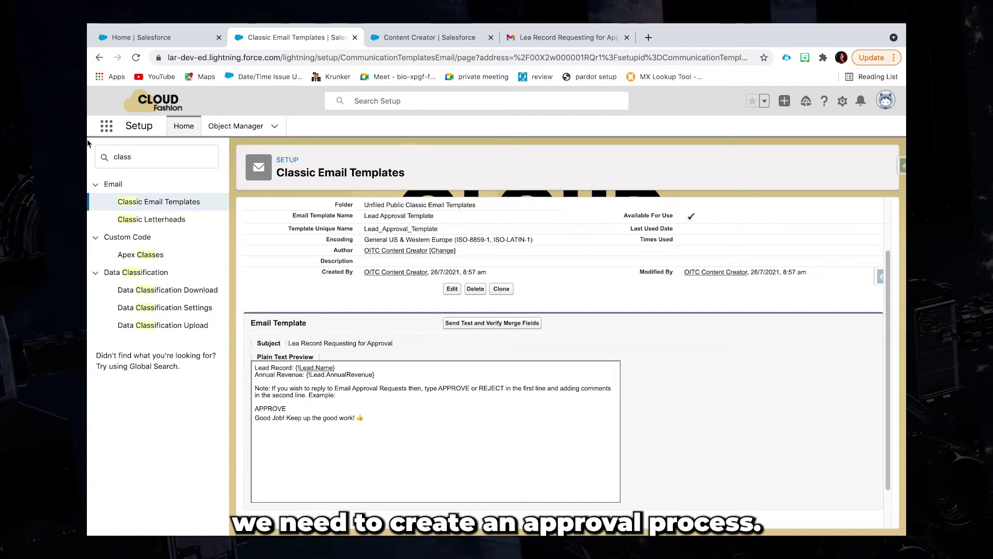
Open Lead Approval Process2 in the Approval Processes and review its entry criteria, email template, approval steps and assigned approver
{"action": "left_click", "coordinate": [150, 158]}
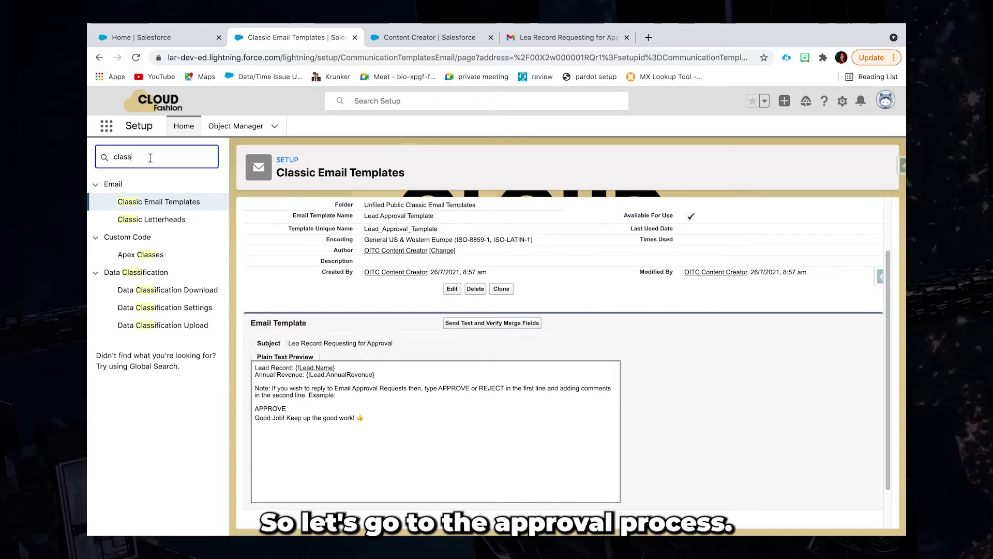
{"action": "key", "text": "BackSpace"}
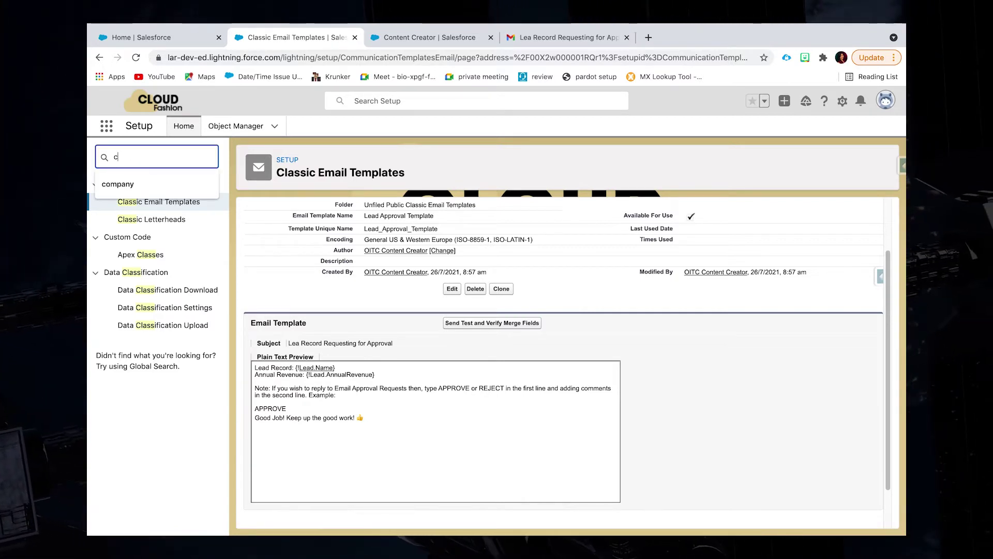
{"action": "key", "text": "BackSpace"}
{"action": "type", "text": "approv"}
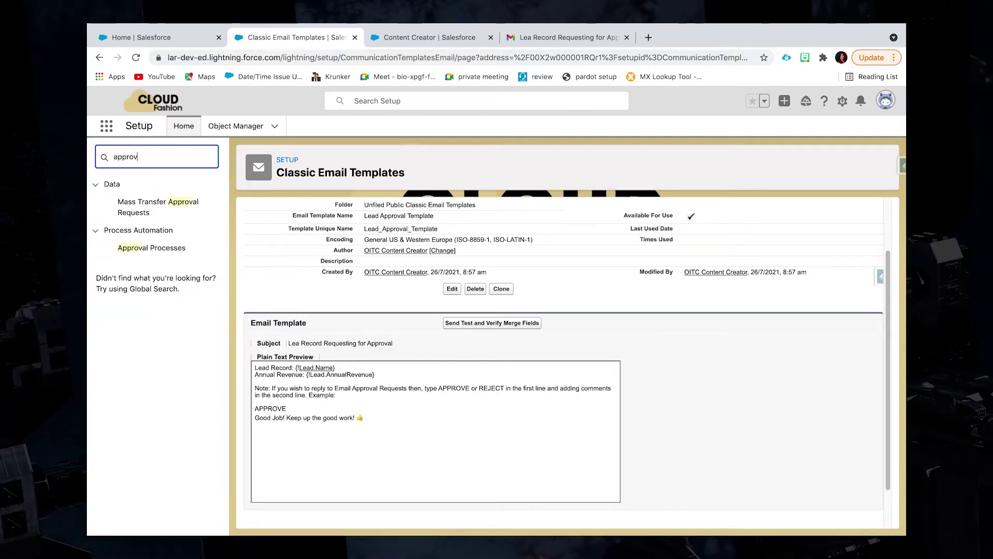
{"action": "left_click", "coordinate": [151, 247]}
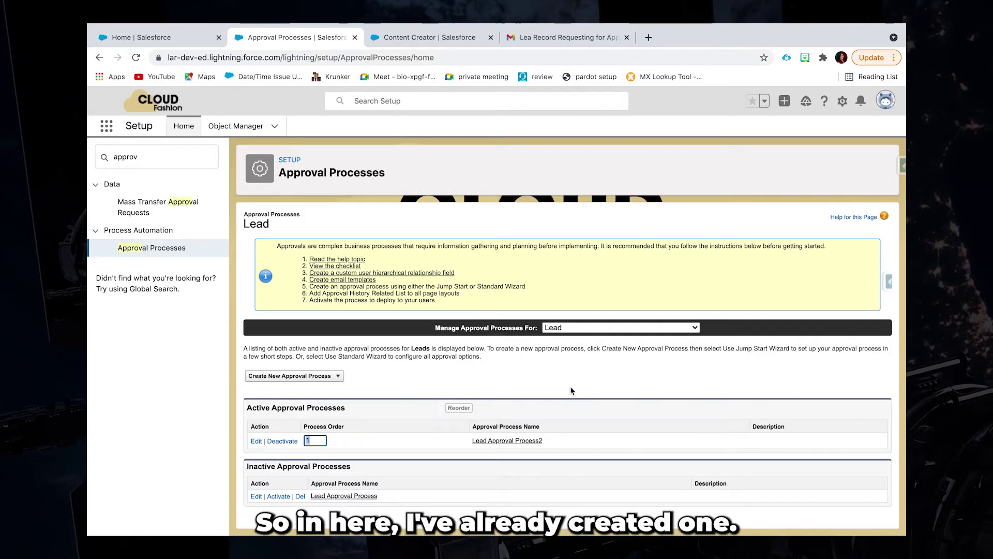
{"action": "left_click", "coordinate": [506, 441]}
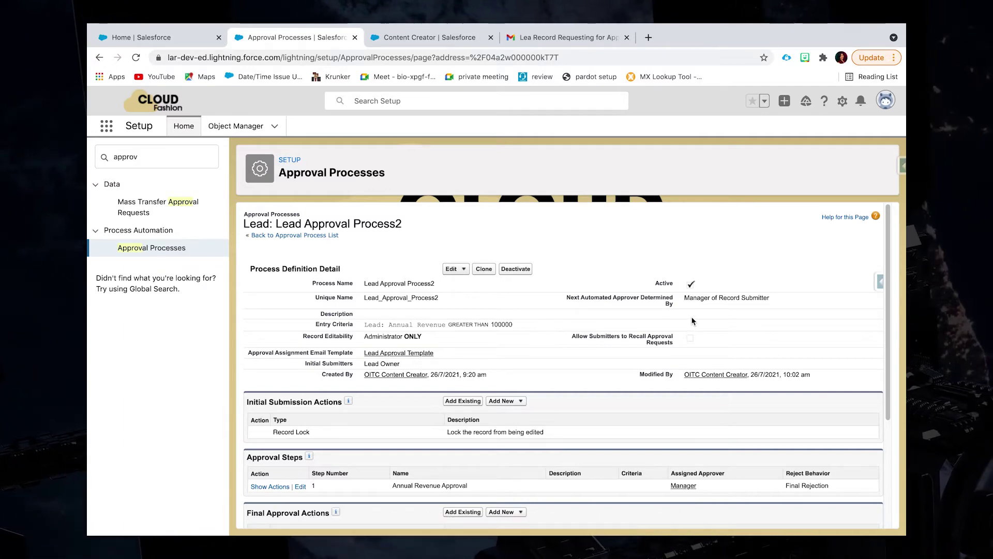
{"action": "scroll", "coordinate": [725, 408], "scroll_direction": "down", "scroll_amount": 2}
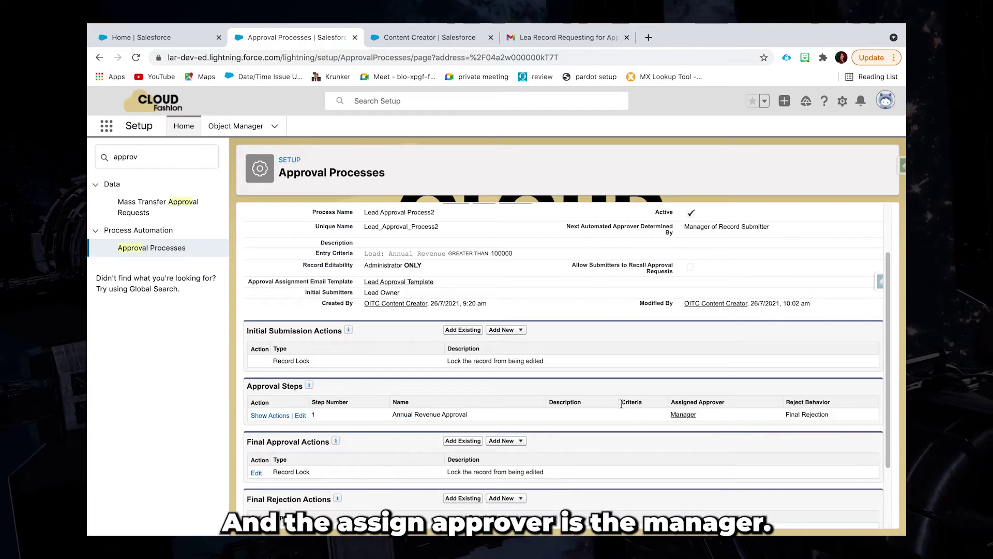
Set the Annual Revenue of the OITC lead record to 150000 and save the record
{"action": "mouse_move", "coordinate": [449, 25]}
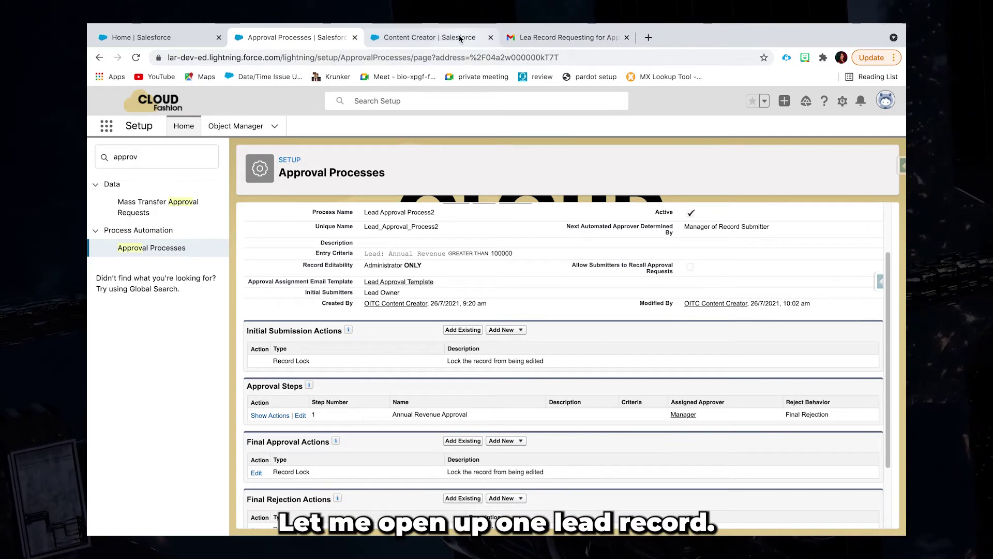
{"action": "left_click", "coordinate": [459, 39]}
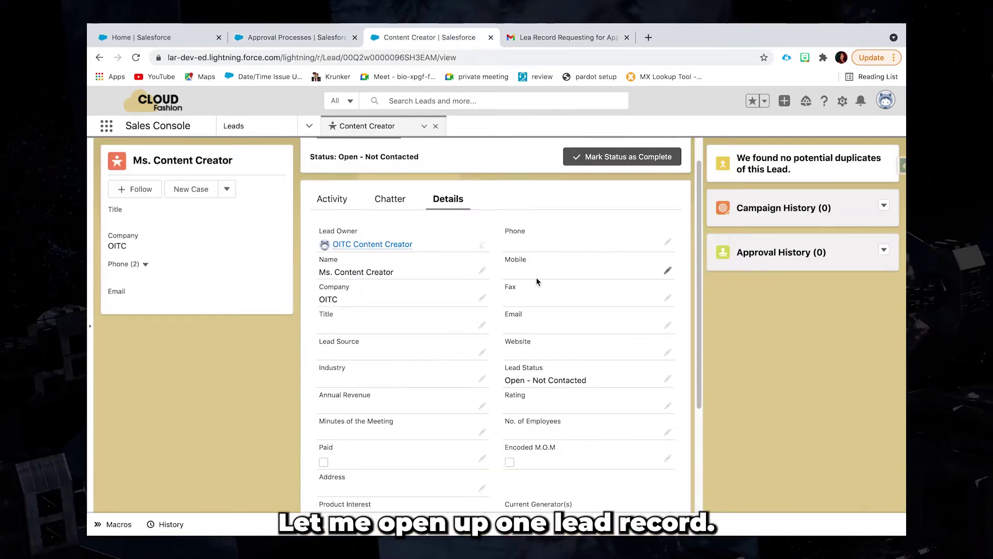
{"action": "scroll", "coordinate": [537, 281], "scroll_direction": "down", "scroll_amount": 1}
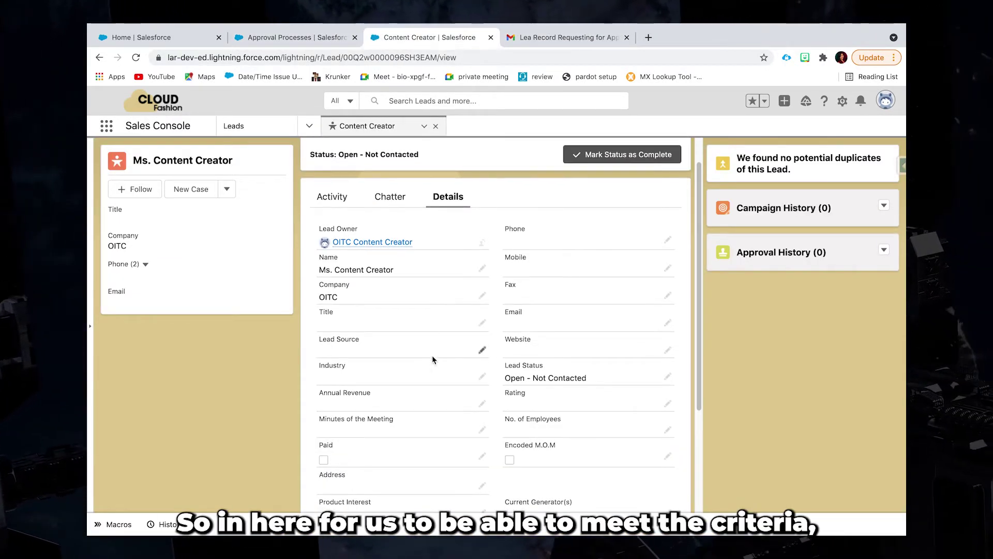
{"action": "left_click", "coordinate": [481, 404]}
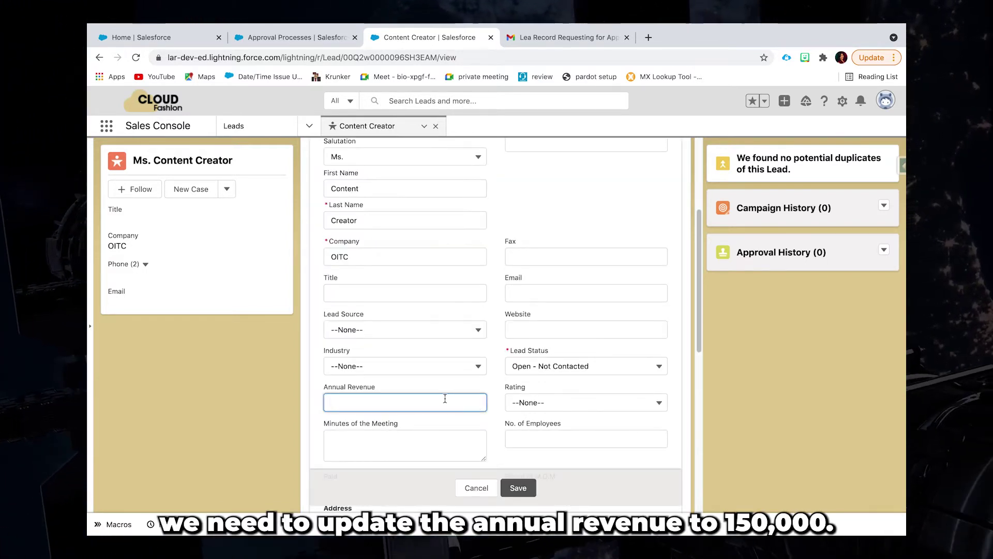
{"action": "type", "text": "150000"}
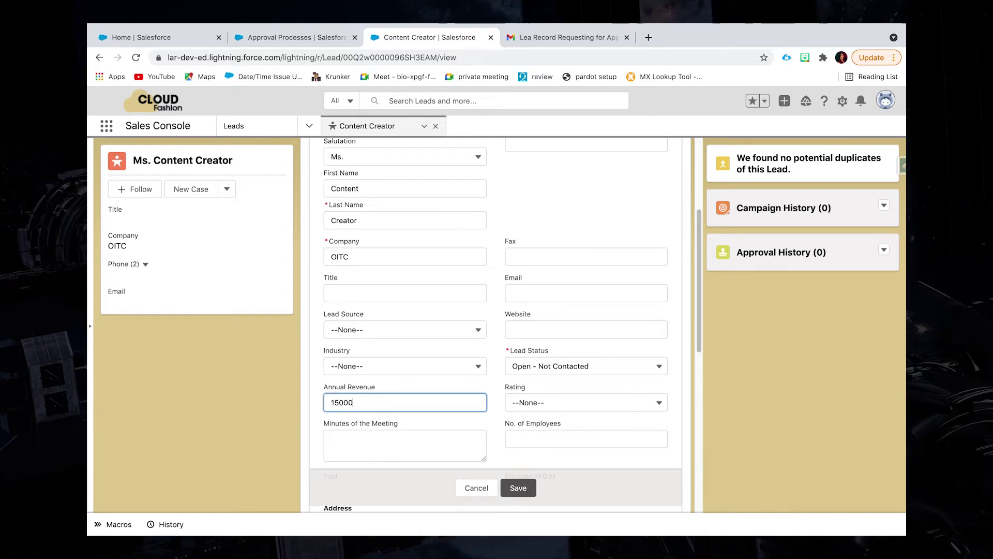
{"action": "left_click", "coordinate": [518, 488]}
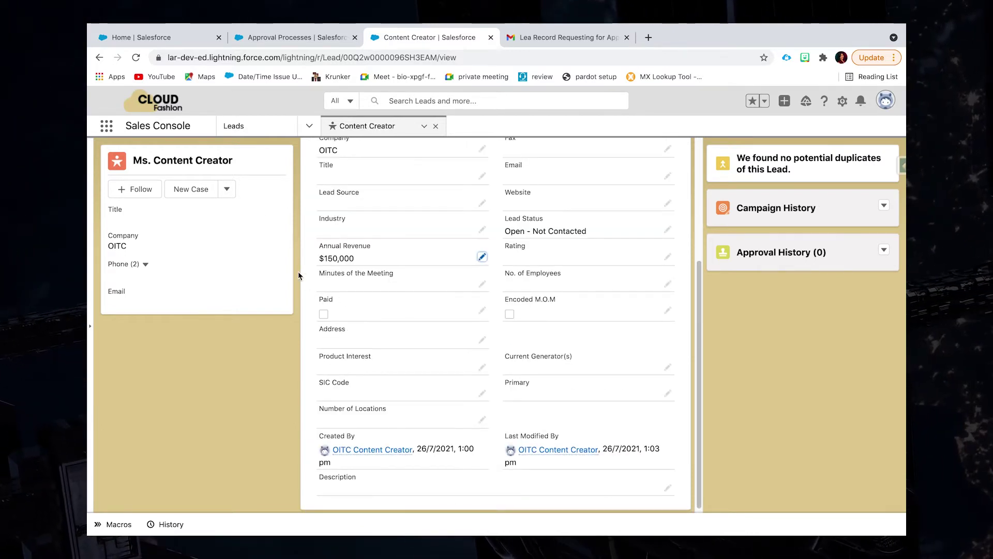
Submit the lead record for approval with the comment "Please approve"
{"action": "left_click", "coordinate": [226, 189]}
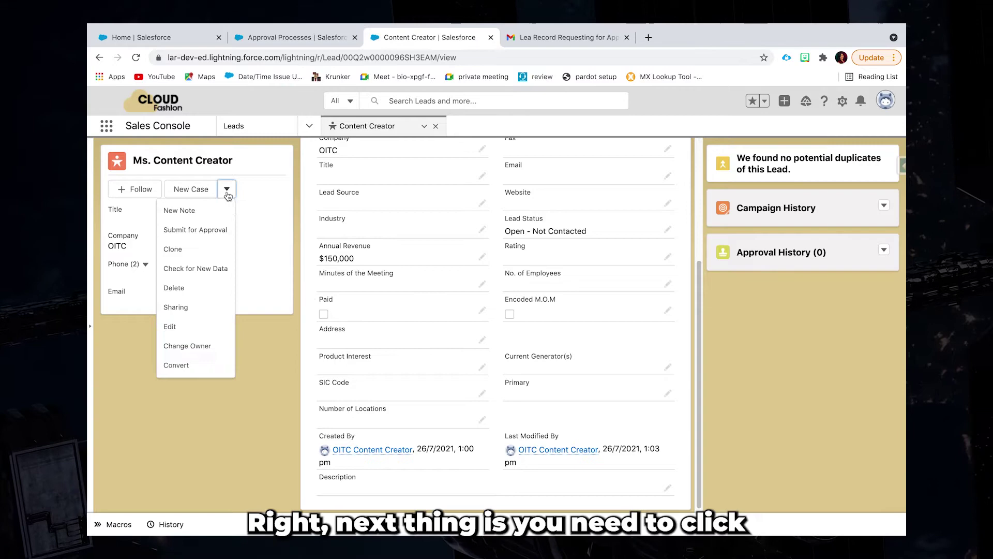
{"action": "left_click", "coordinate": [202, 233]}
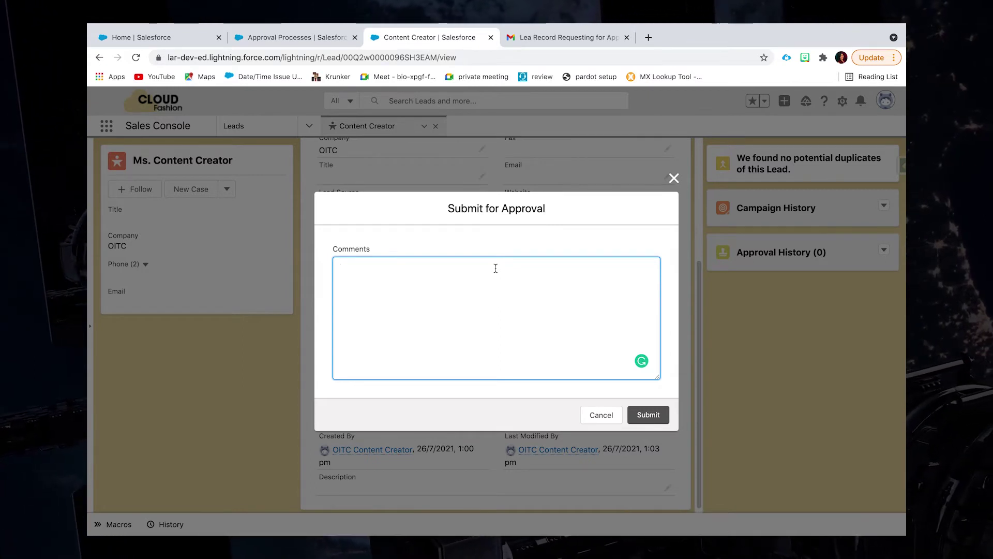
{"action": "type", "text": "Please"}
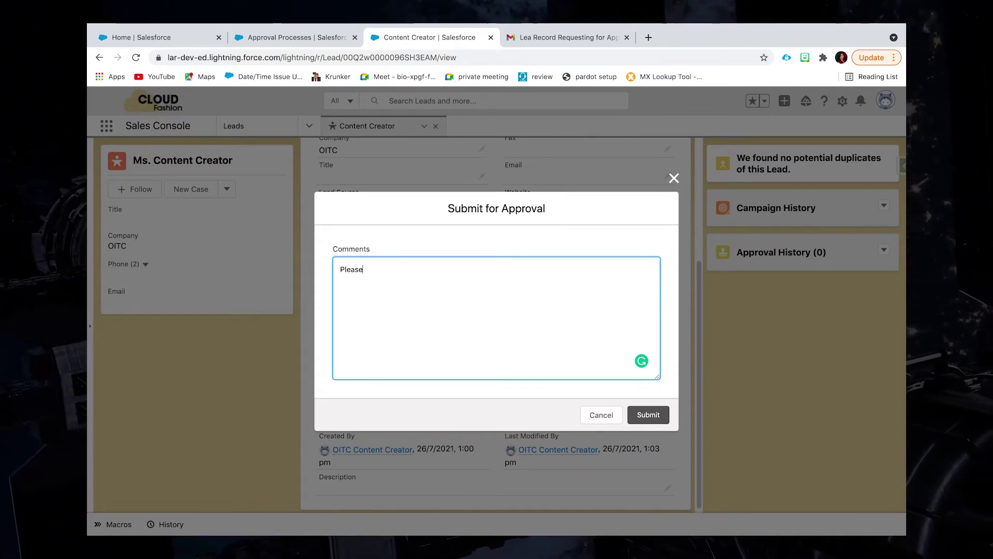
{"action": "type", "text": " approve"}
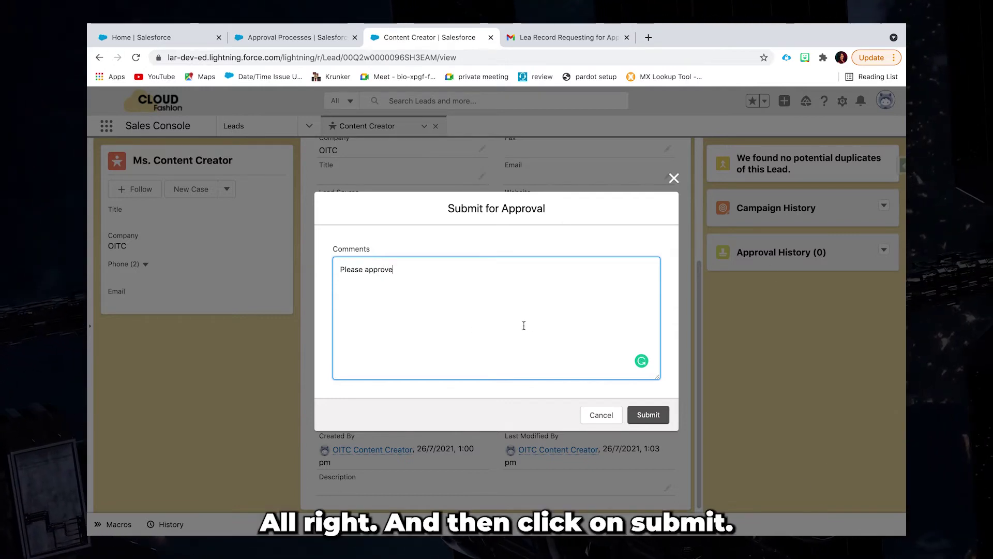
{"action": "left_click", "coordinate": [647, 413]}
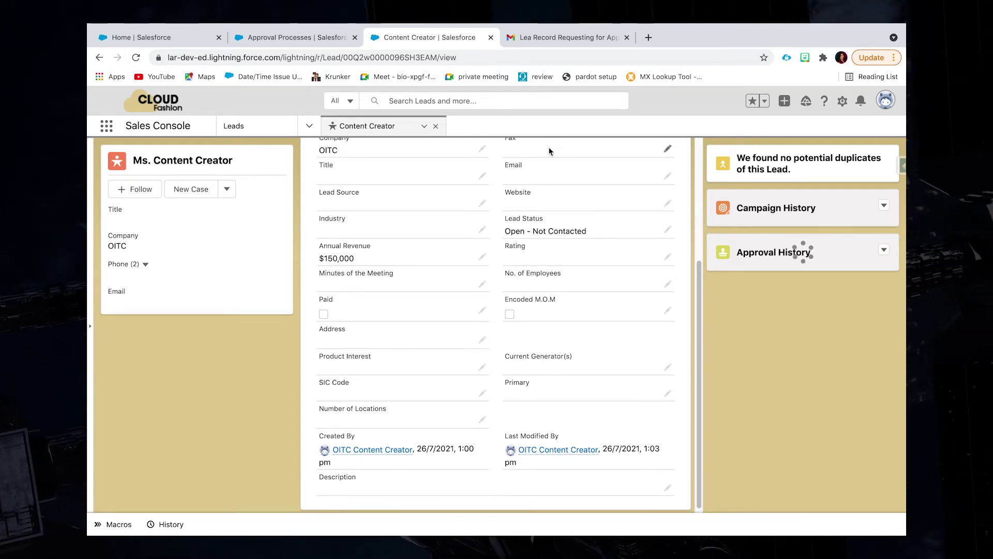
Switch to Gmail, refresh the inbox and open the newest email requesting approval of the lead record
{"action": "left_click", "coordinate": [569, 38]}
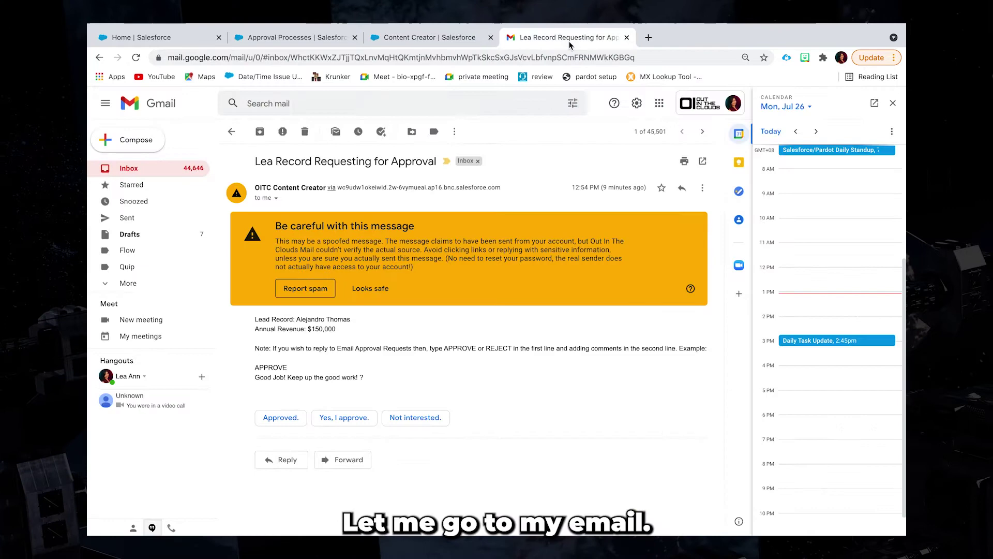
{"action": "left_click", "coordinate": [135, 174]}
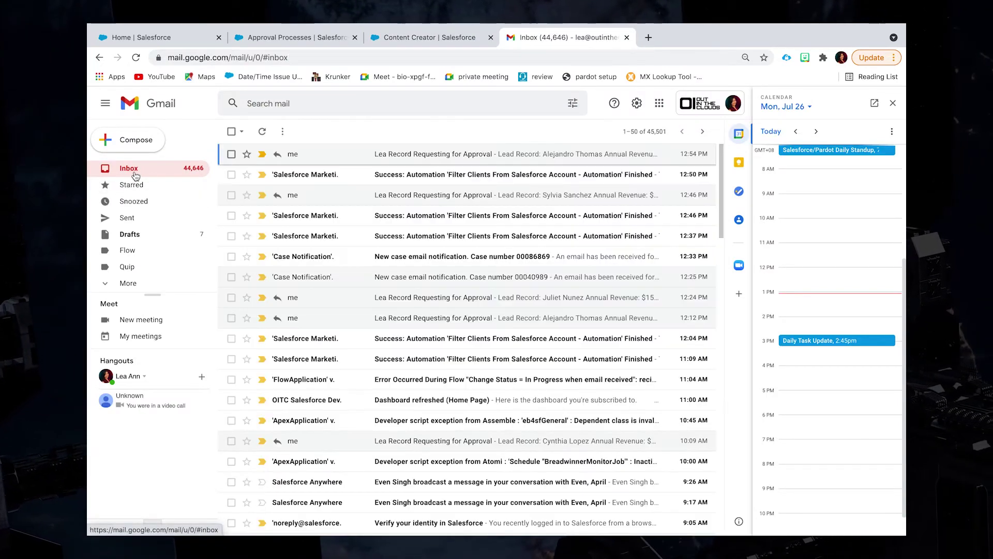
{"action": "left_click", "coordinate": [261, 132]}
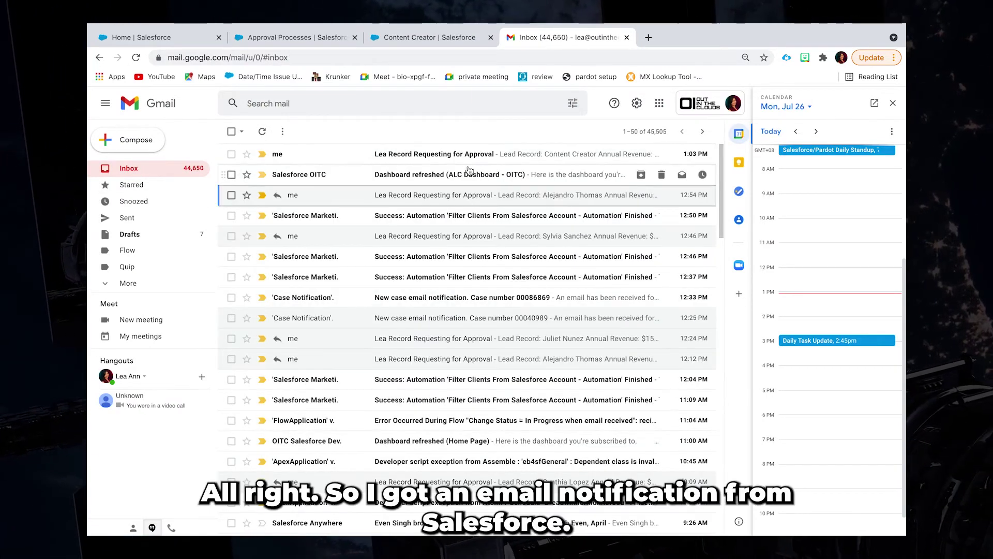
{"action": "left_click", "coordinate": [468, 160]}
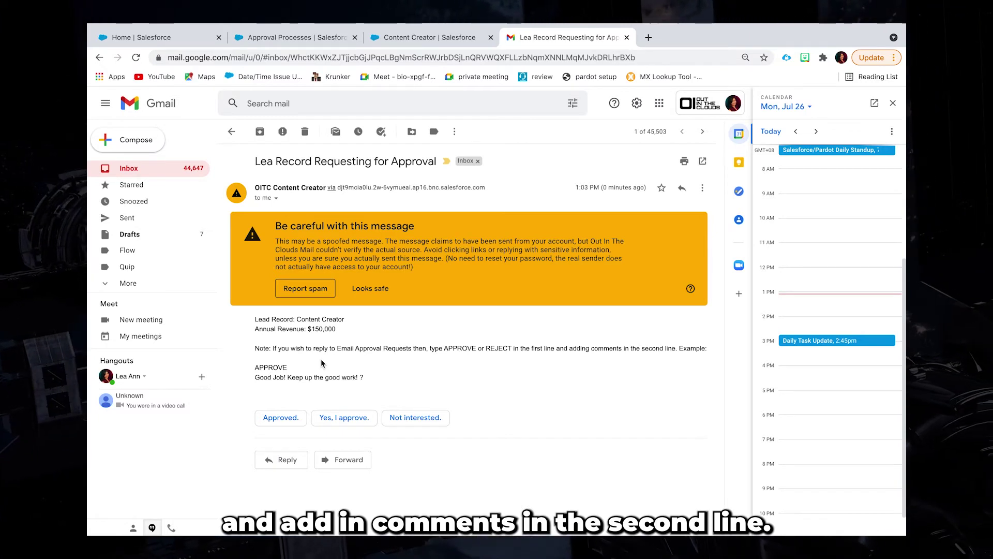
Reply to the approval request with "approve" on the first line and "thanks!" on the second, and send it
{"action": "left_click", "coordinate": [284, 460]}
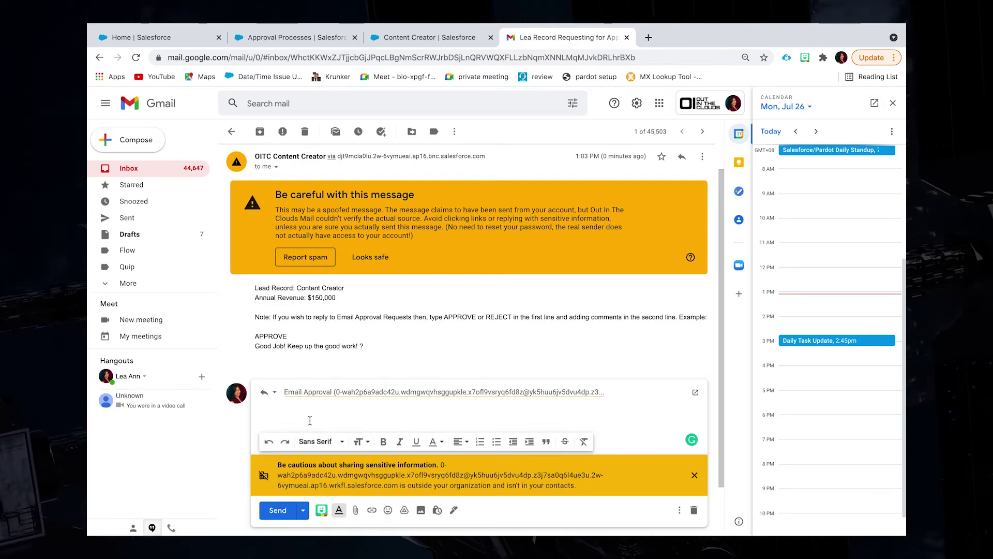
{"action": "type", "text": "app"}
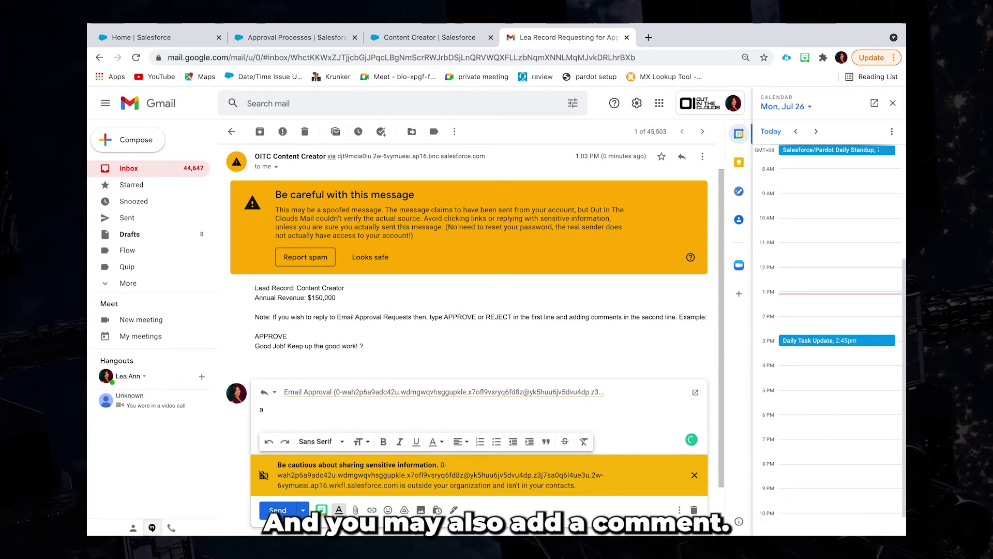
{"action": "type", "text": "pprove"}
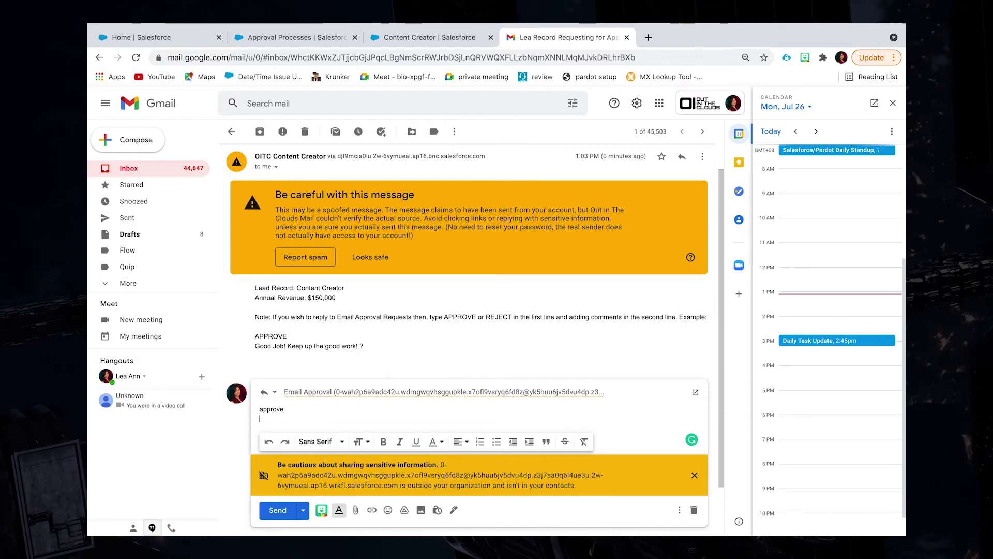
{"action": "type", "text": "ks!"}
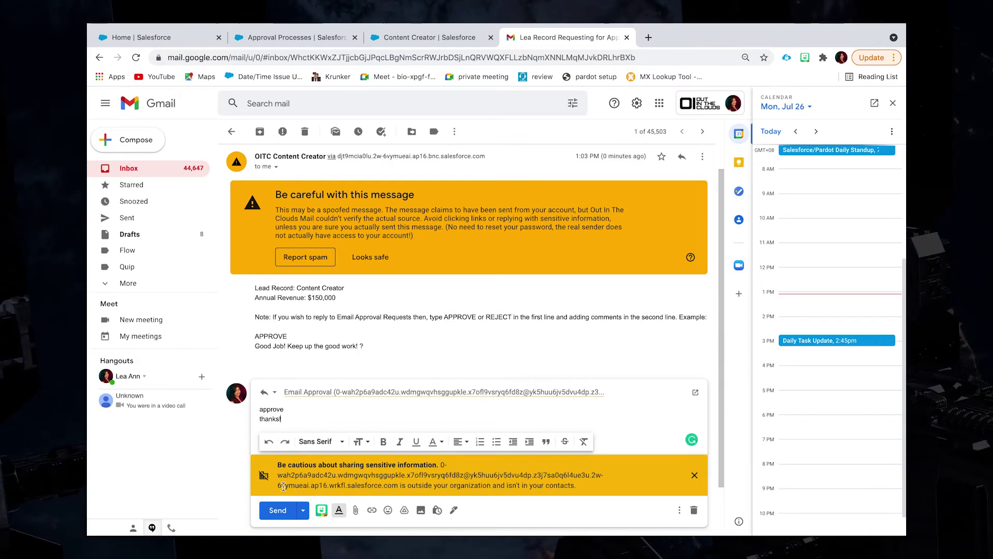
{"action": "left_click", "coordinate": [277, 510]}
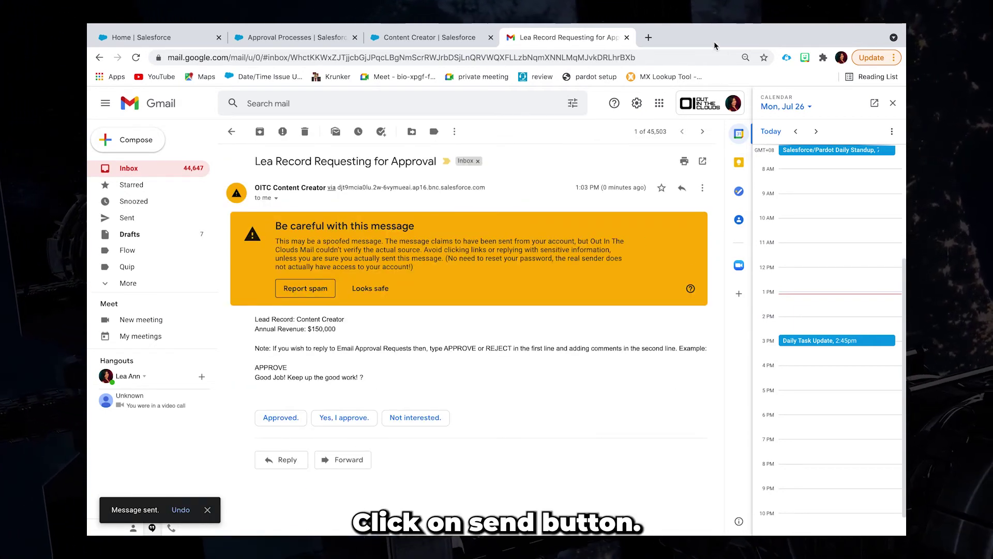
Return to the lead record in Salesforce and reload it to check the approval status in its Approval History
{"action": "mouse_move", "coordinate": [452, 24]}
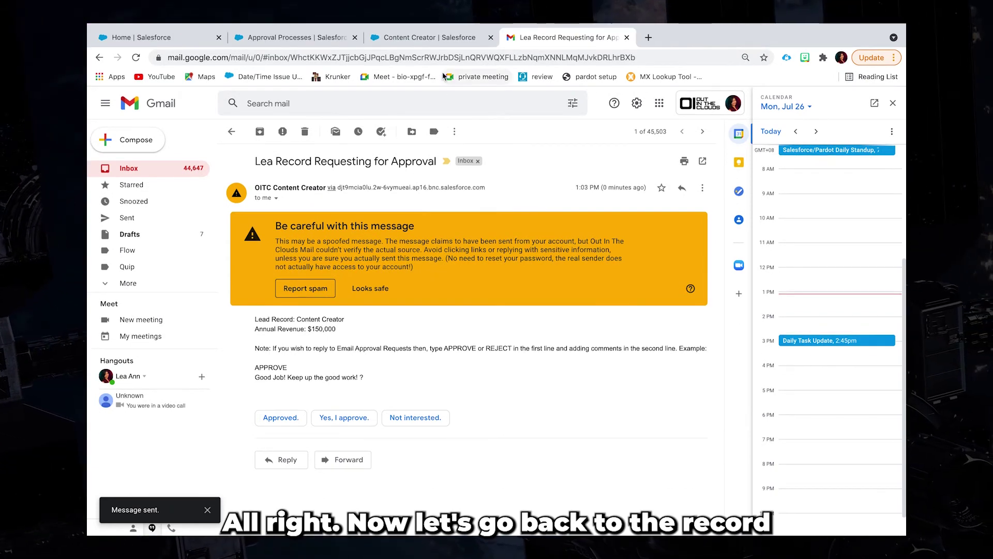
{"action": "left_click", "coordinate": [445, 40]}
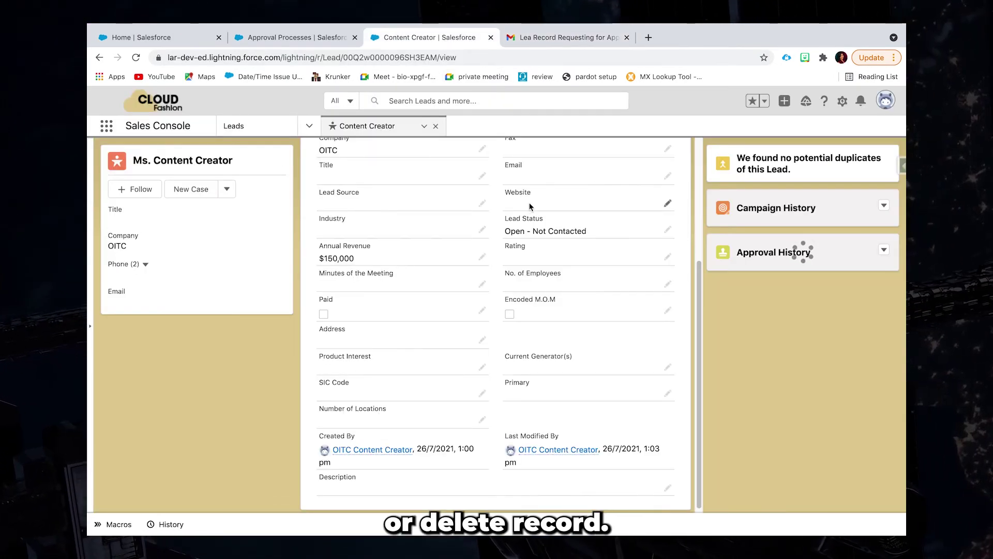
{"action": "left_click", "coordinate": [136, 57]}
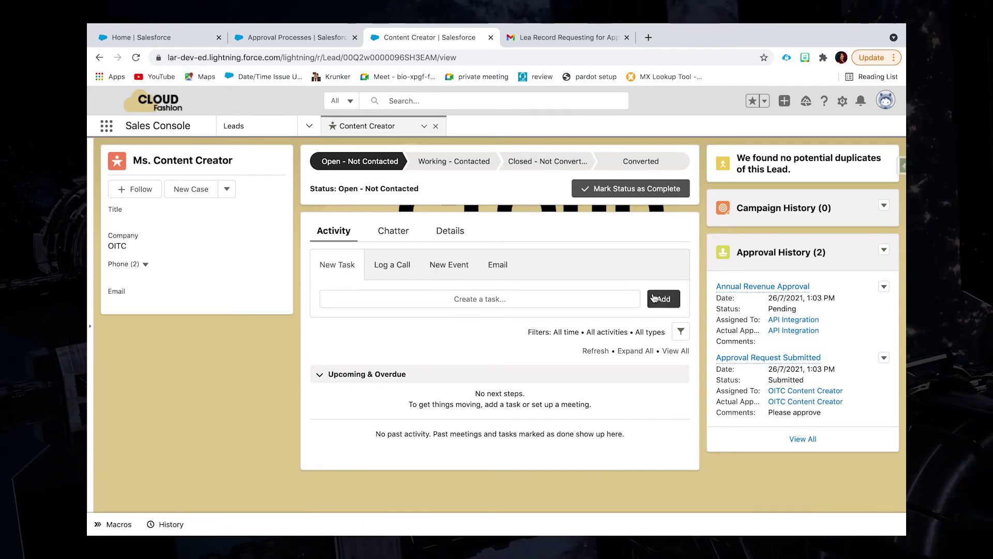
{"action": "left_click", "coordinate": [137, 58]}
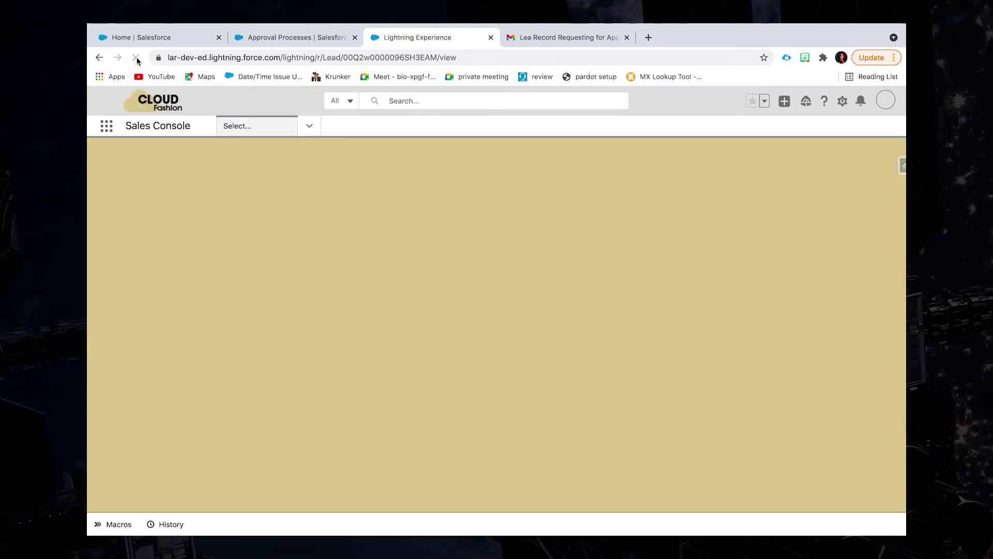